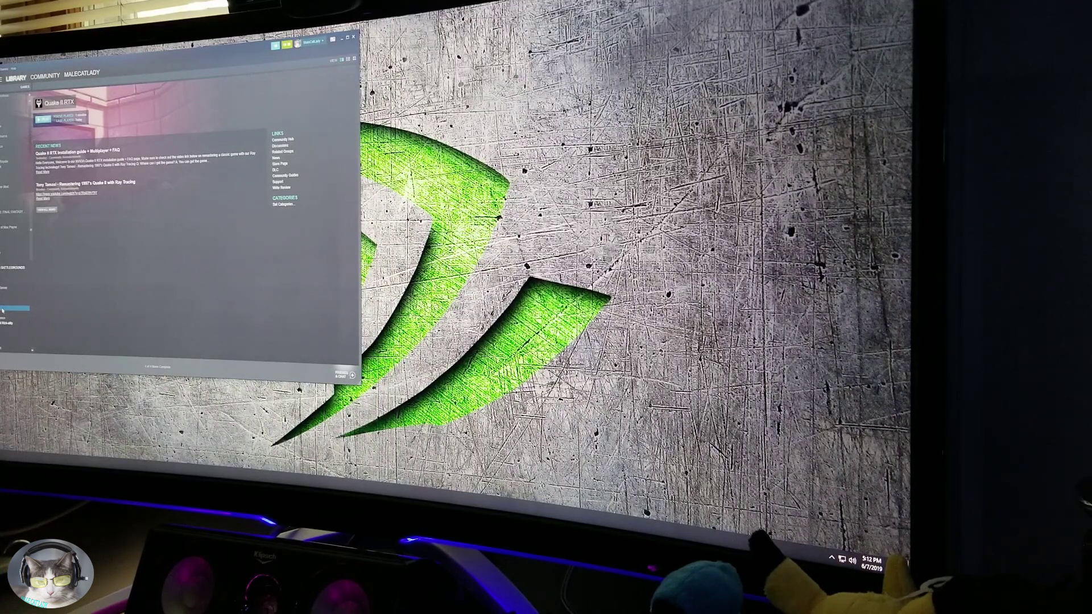
Launch Quake II RTX from its Steam library page via the Play button.
left_click(43, 120)
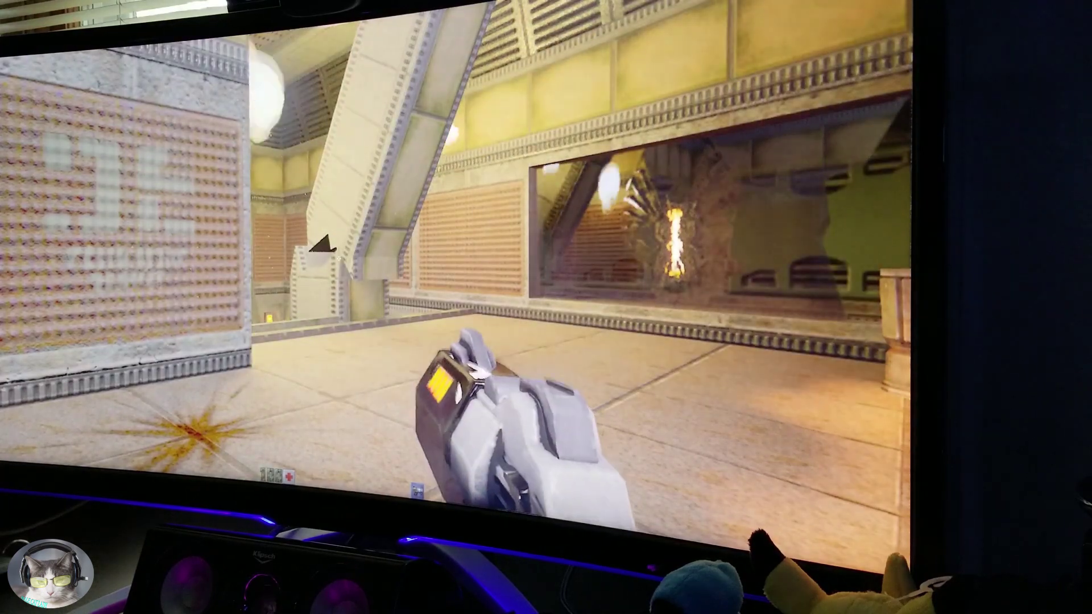
Advance past the courtyard pillars toward the doorway, firing while turning left.
key("w")
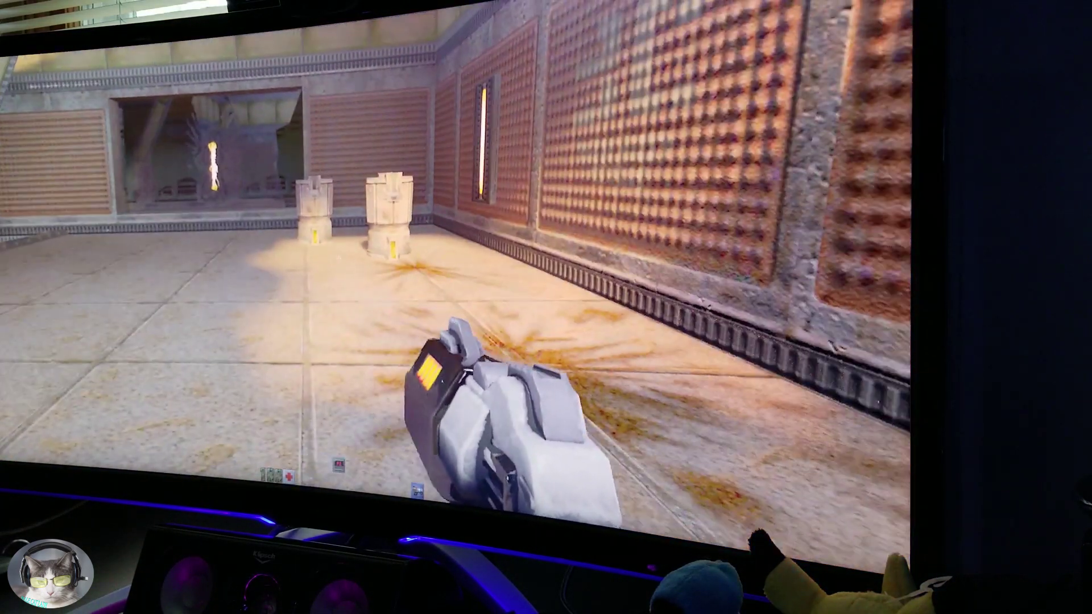
key("w")
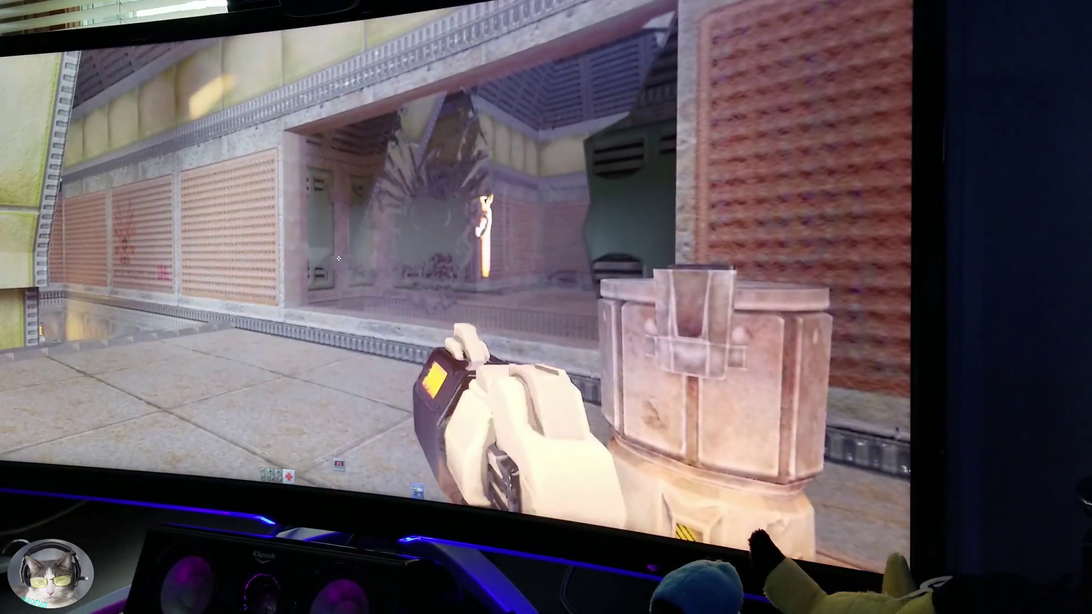
left_click(338, 258)
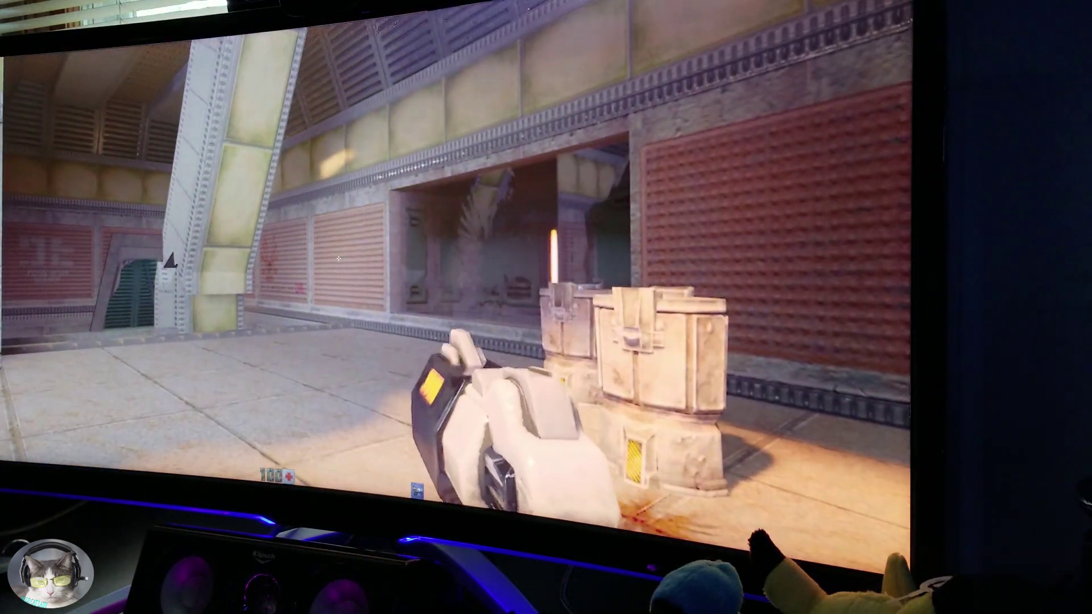
left_click(338, 257)
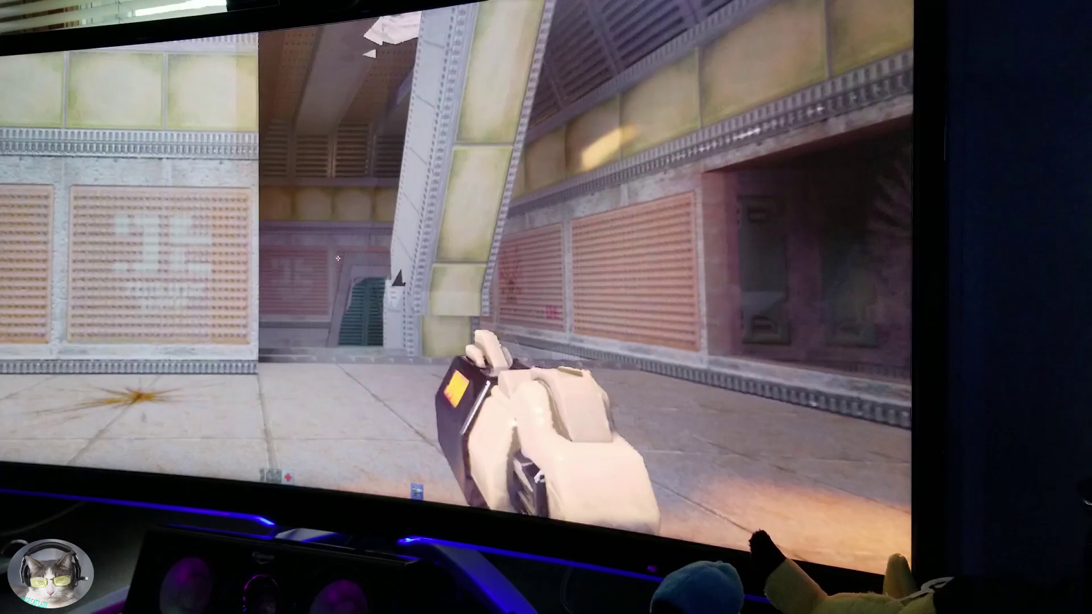
left_click(339, 257)
key("w")
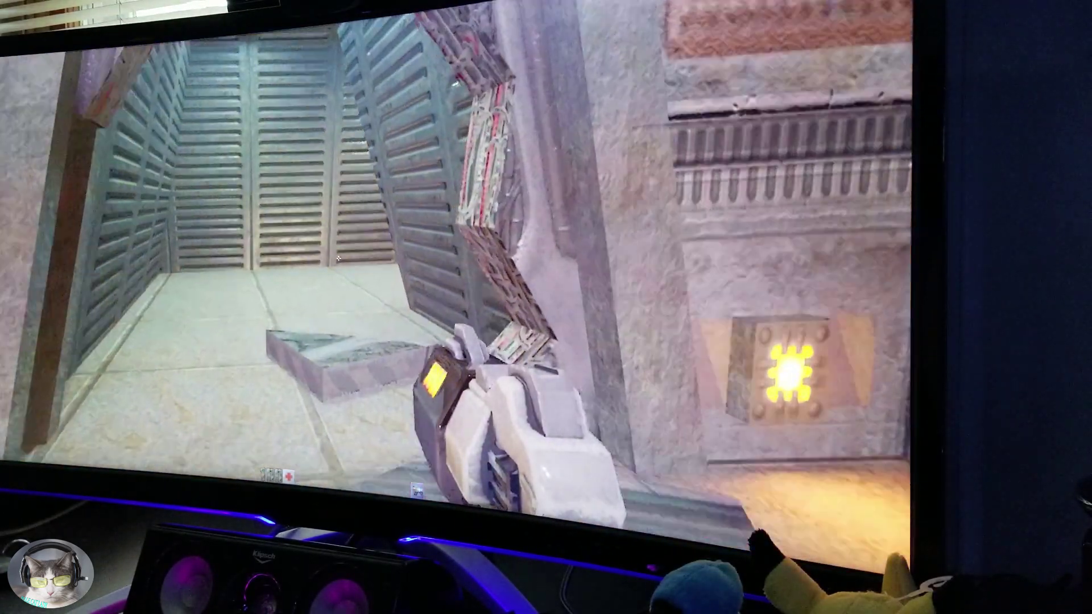
Push into the louvered corridor and shoot down the standing, advancing and distant soldiers.
left_click(338, 258)
key("w")
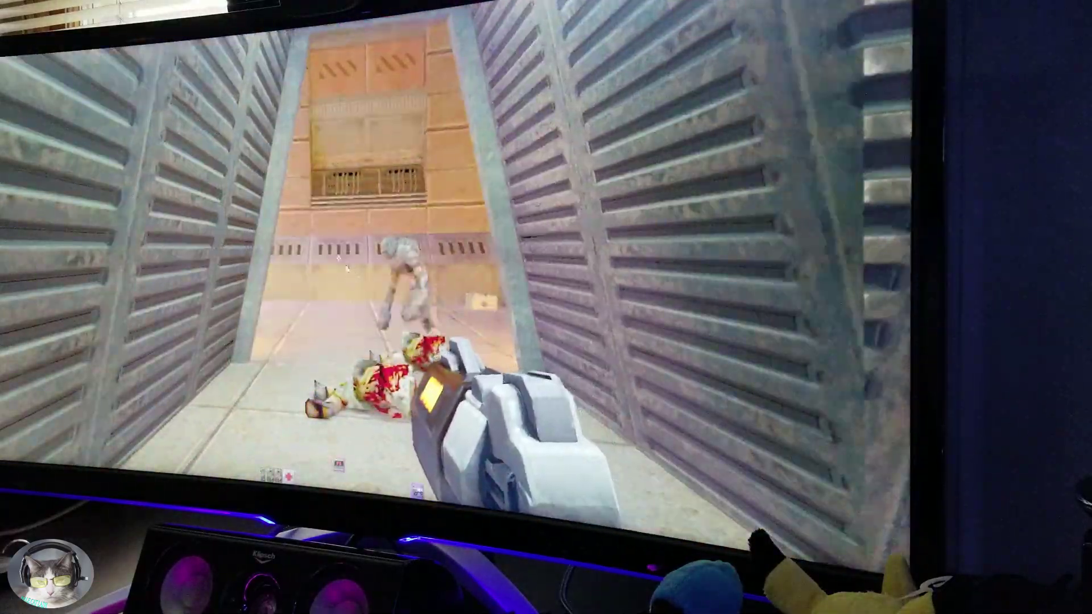
left_click(346, 269)
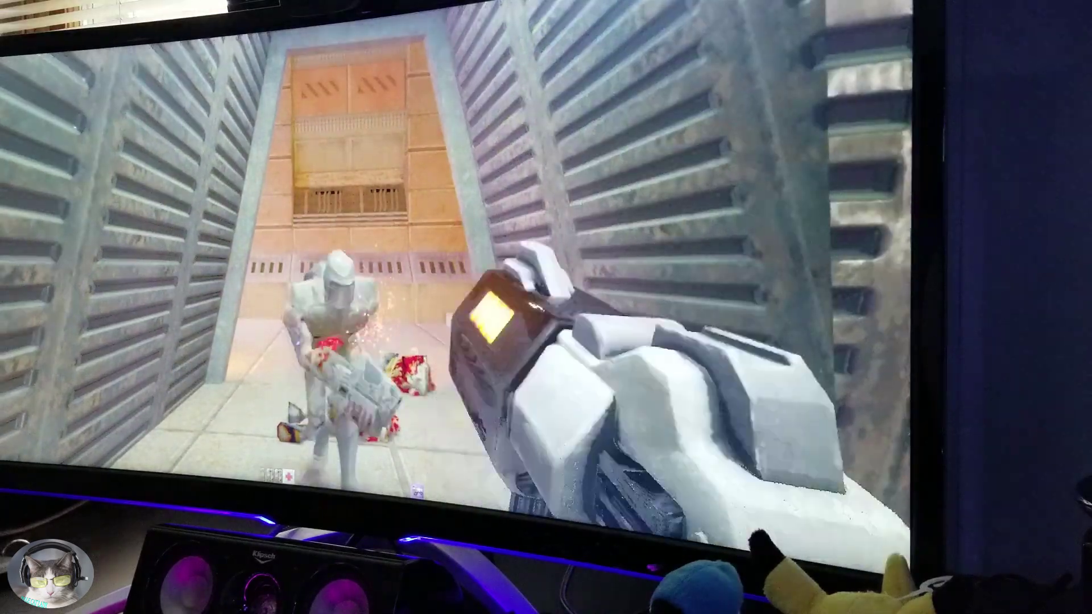
left_click(338, 258)
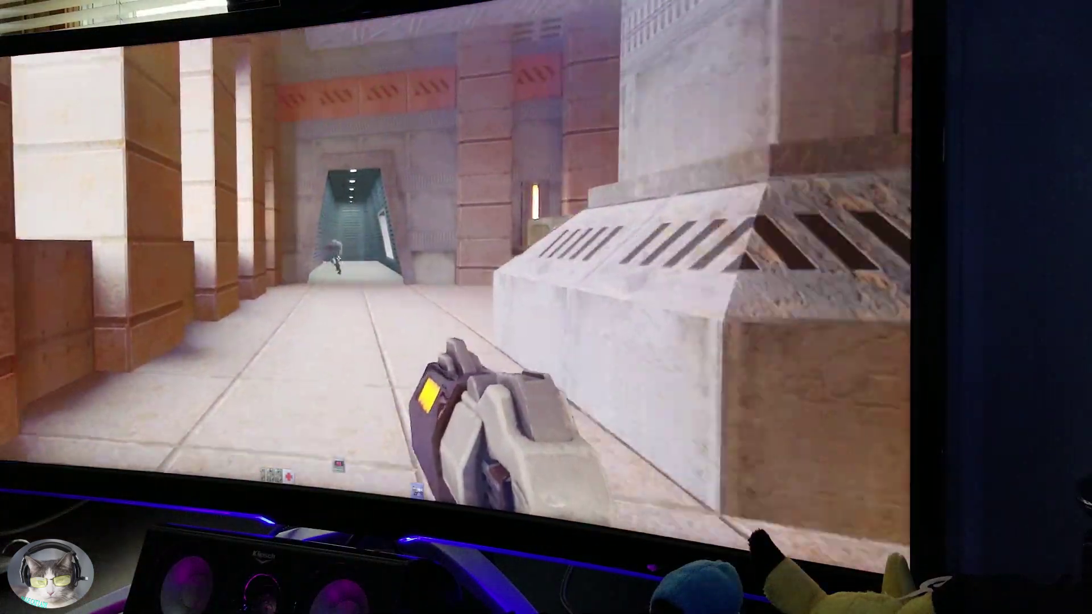
left_click(338, 257)
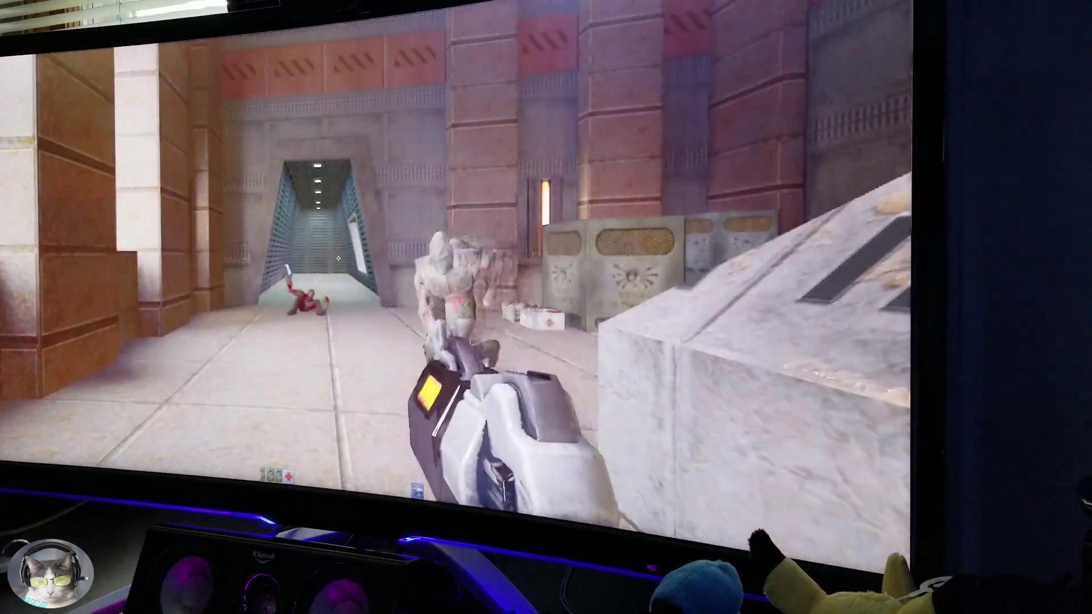
left_click(338, 258)
left_click(338, 258)
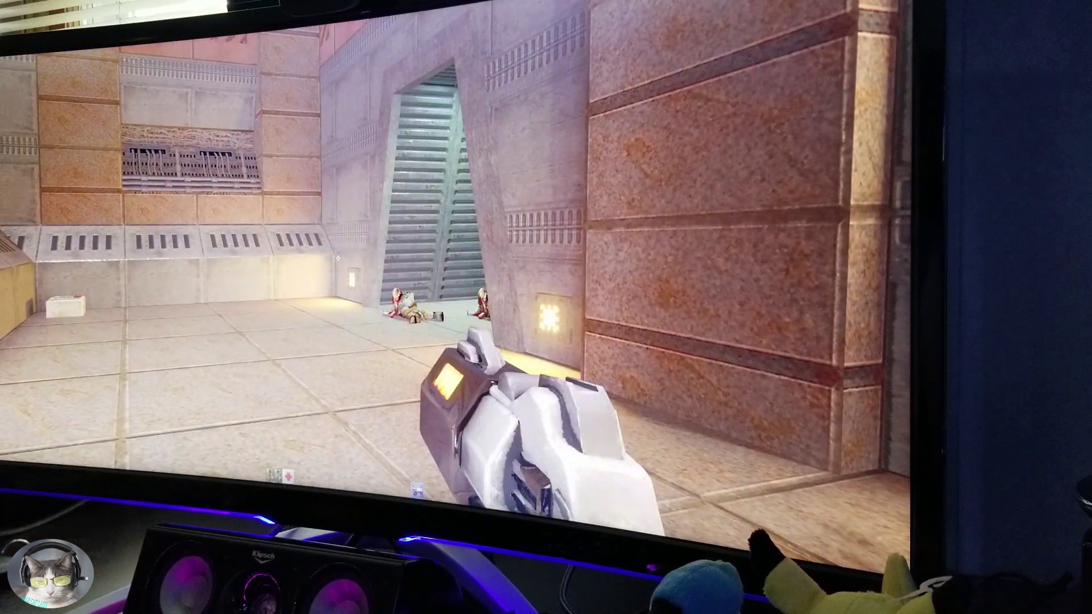
Back away from the doorway, sidestep to the right pillar and approach the bodies.
key("s")
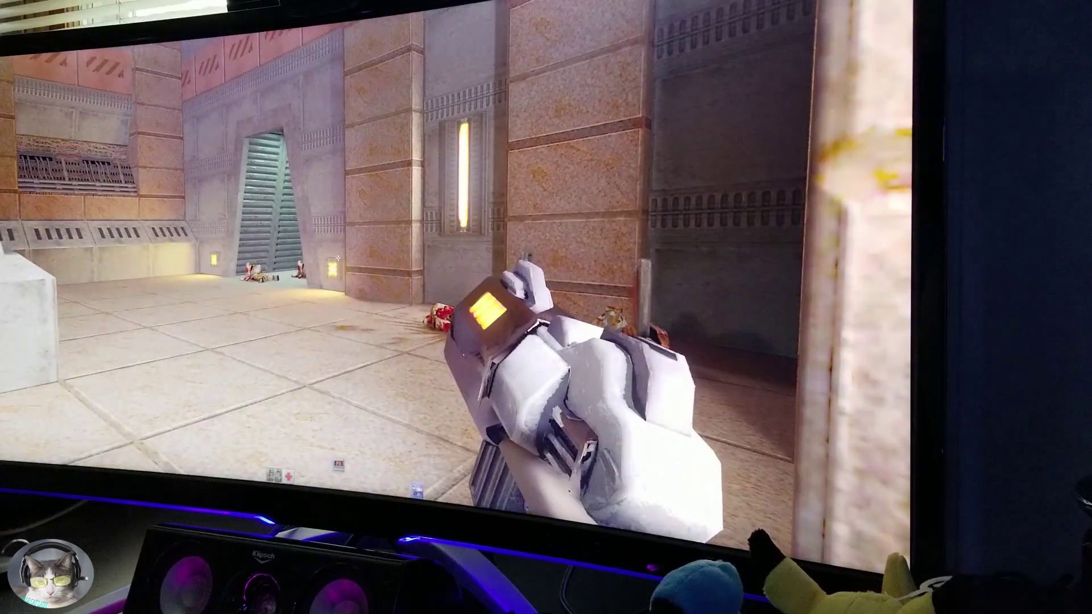
key("d")
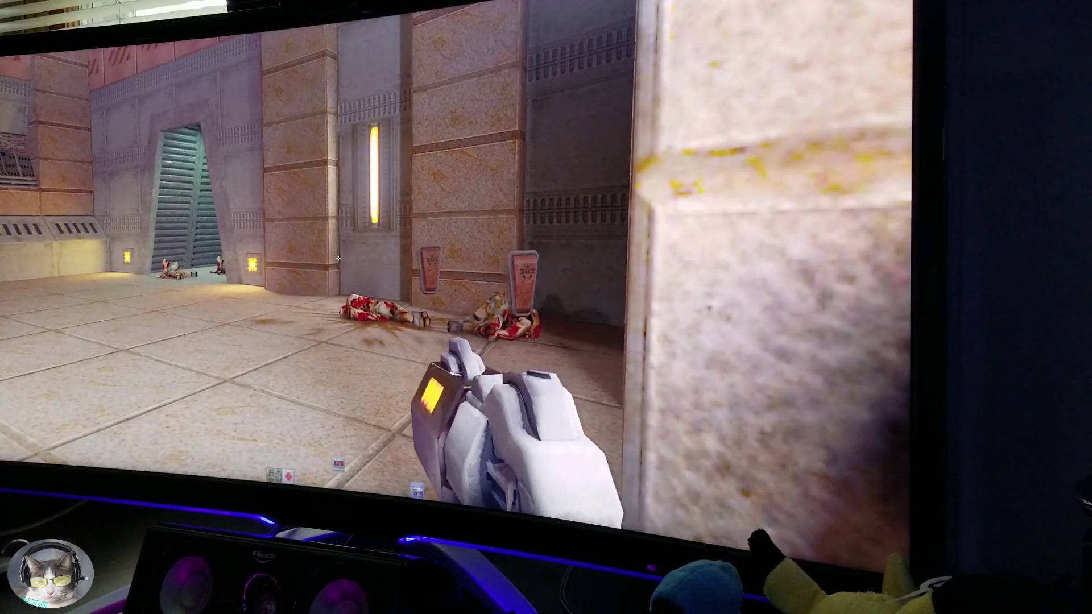
key("a")
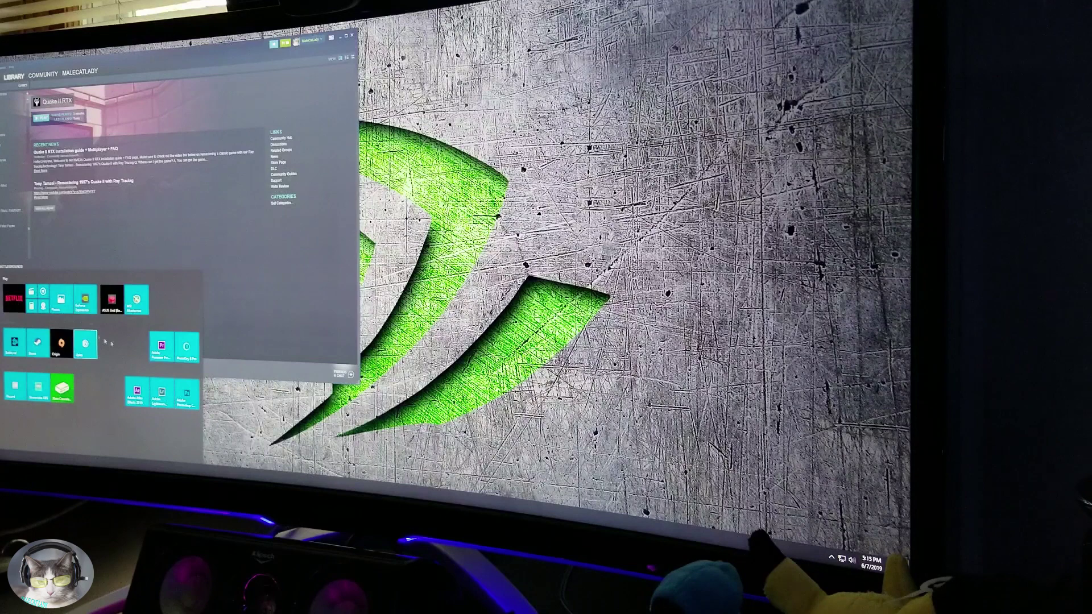
left_click(85, 344)
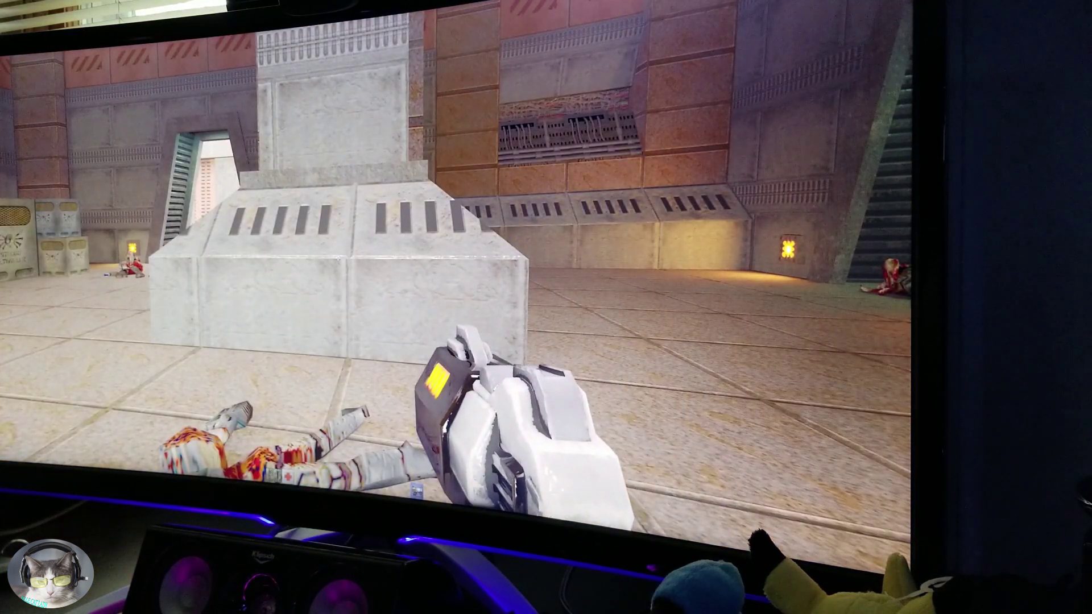
Move down the corridor to the slotted vent wall and switch to weapon 2.
key("w")
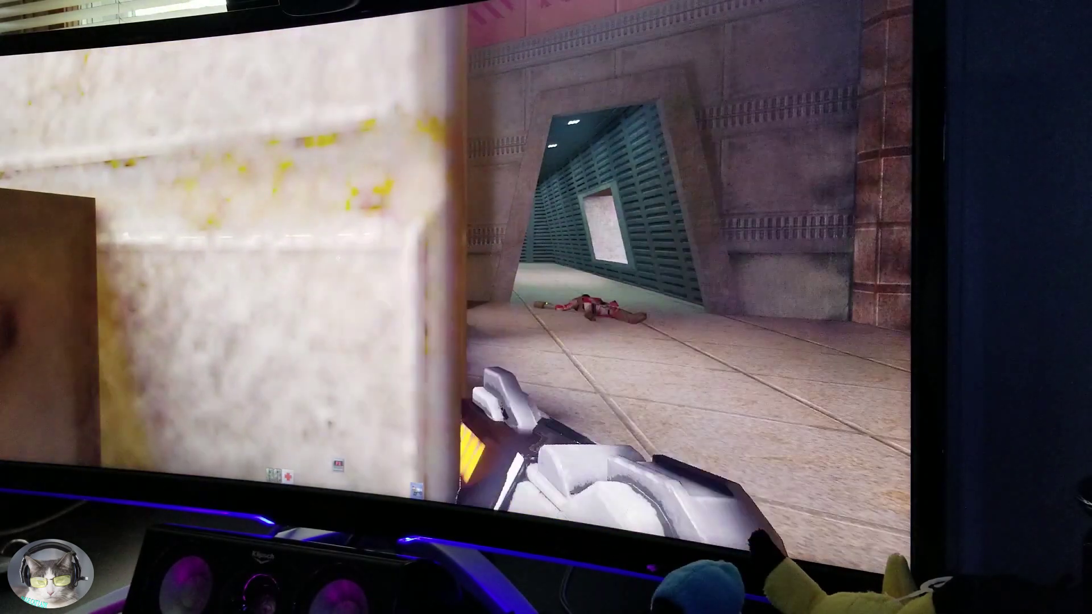
key("w")
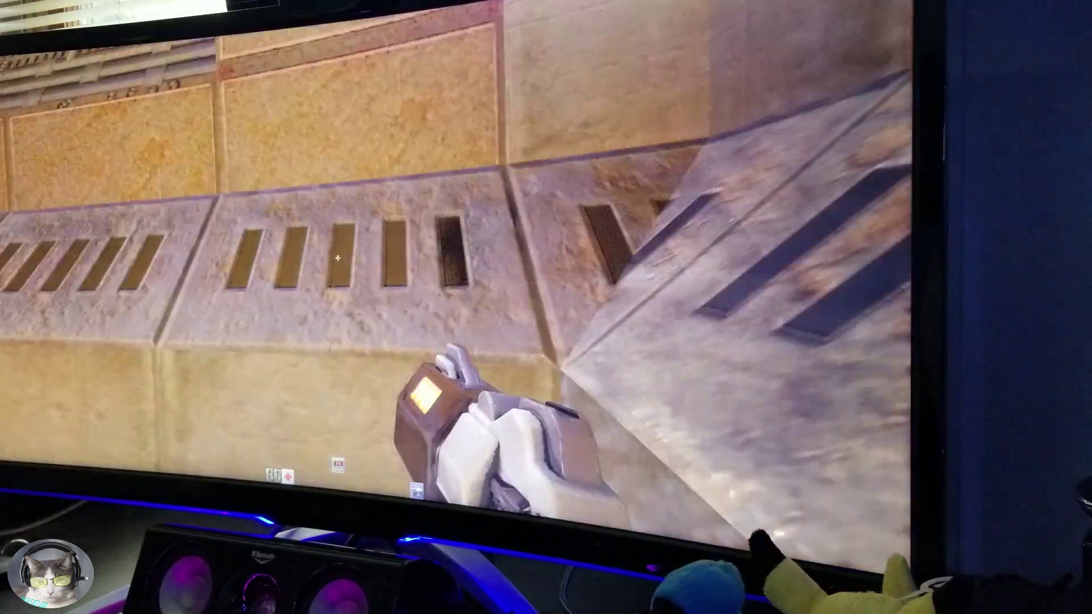
key("w")
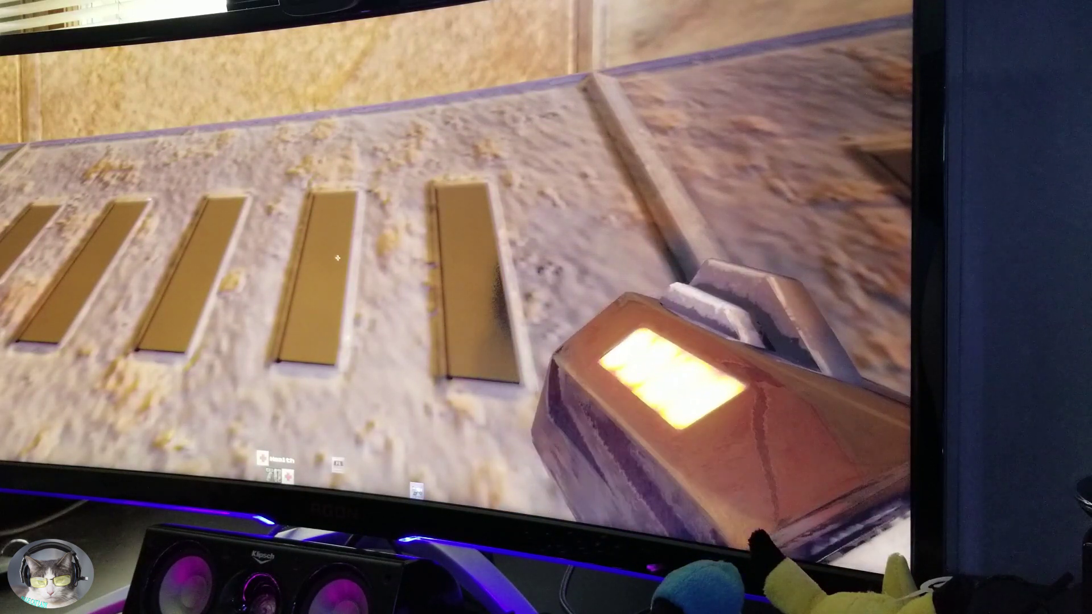
key("2")
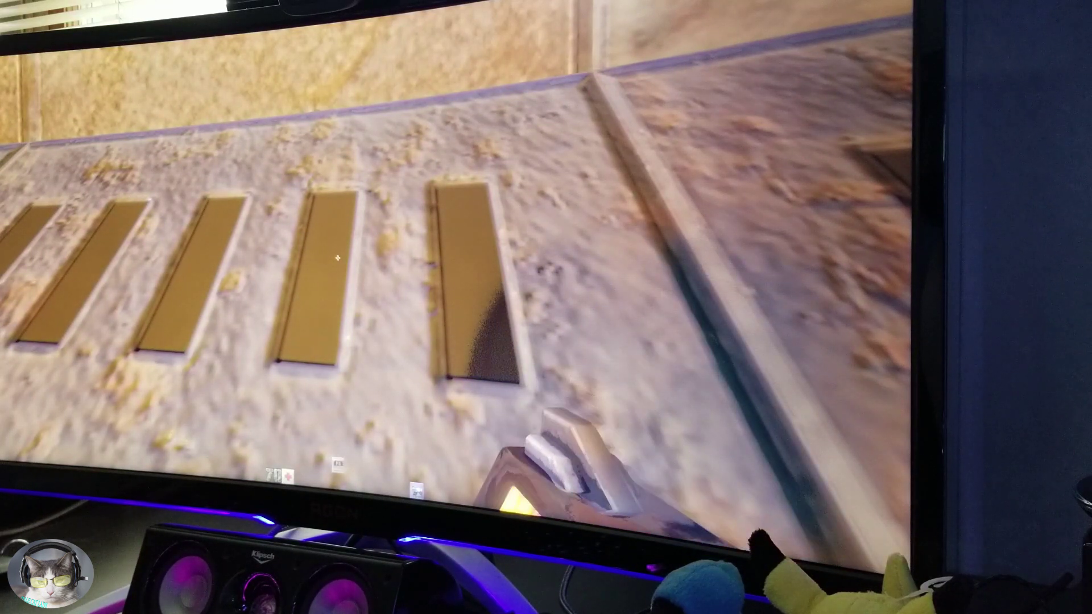
Review the Outer Base mission objectives on the help computer, then continue left along the wall.
key("F1")
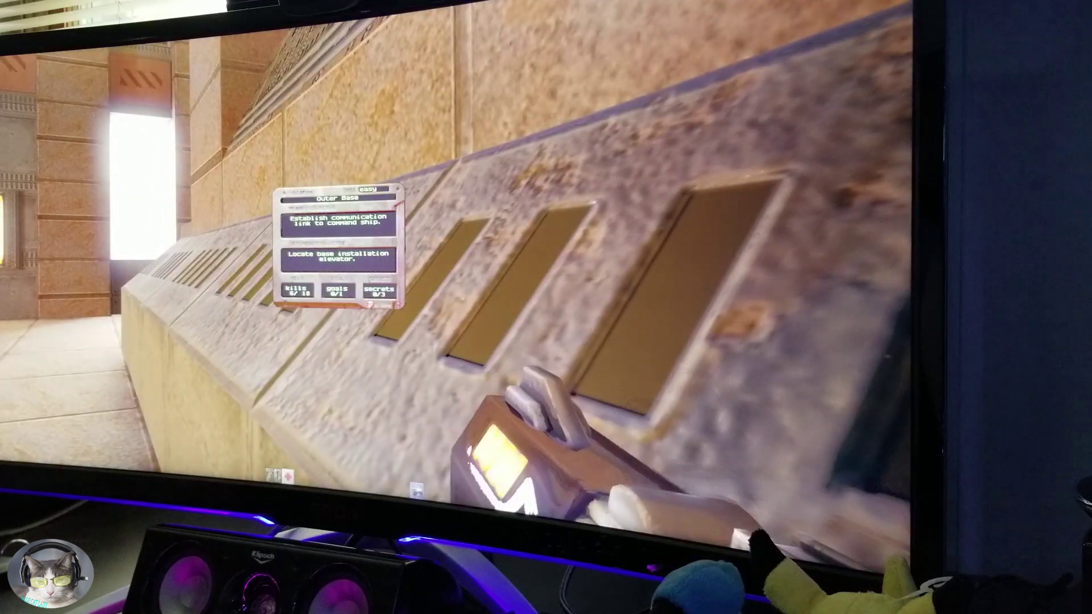
key("w")
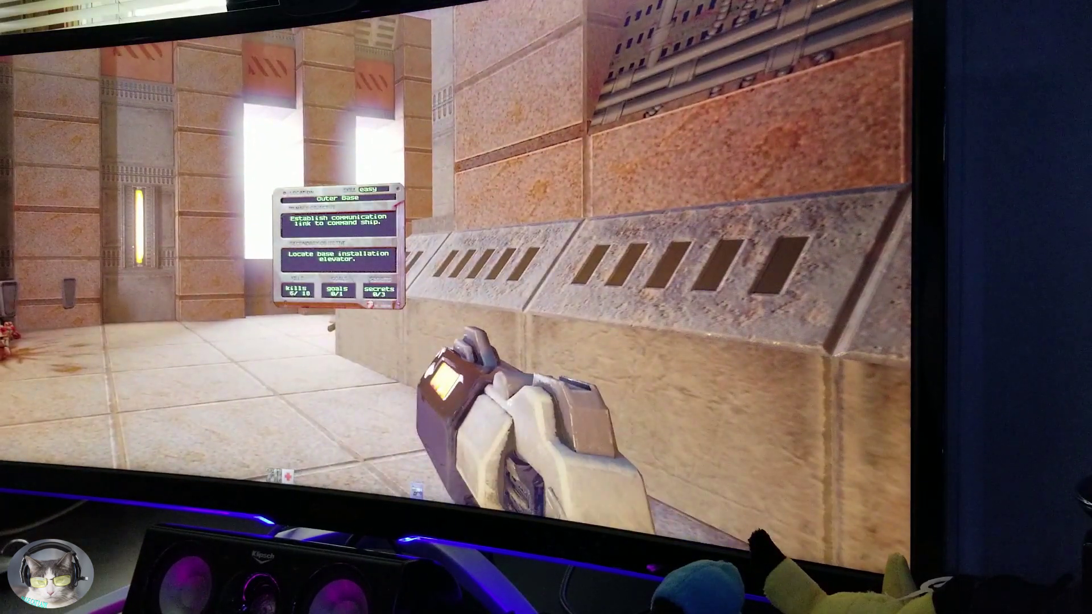
key("F1")
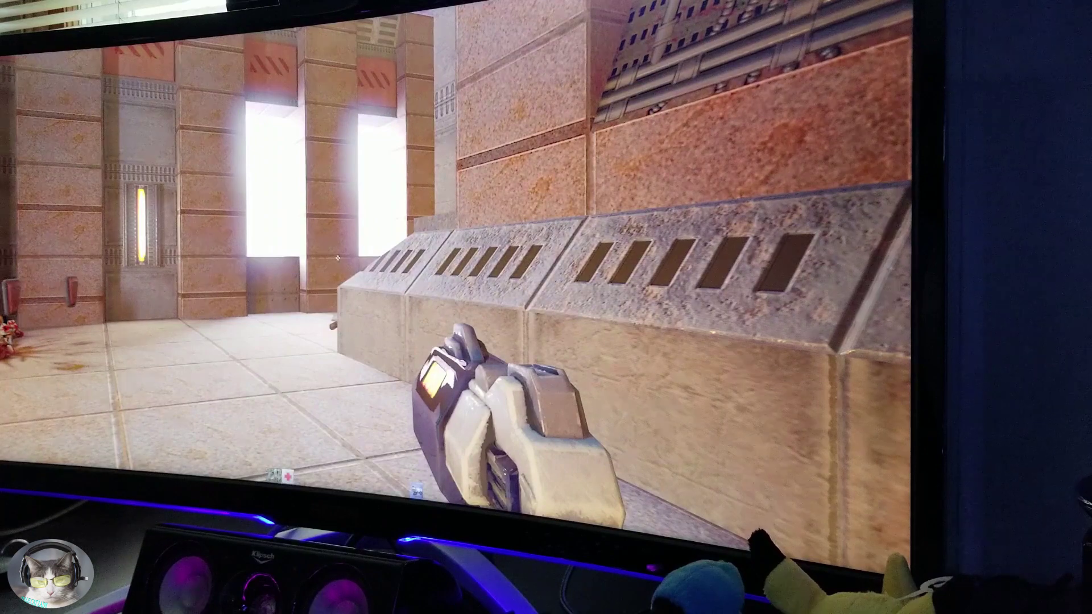
key("a")
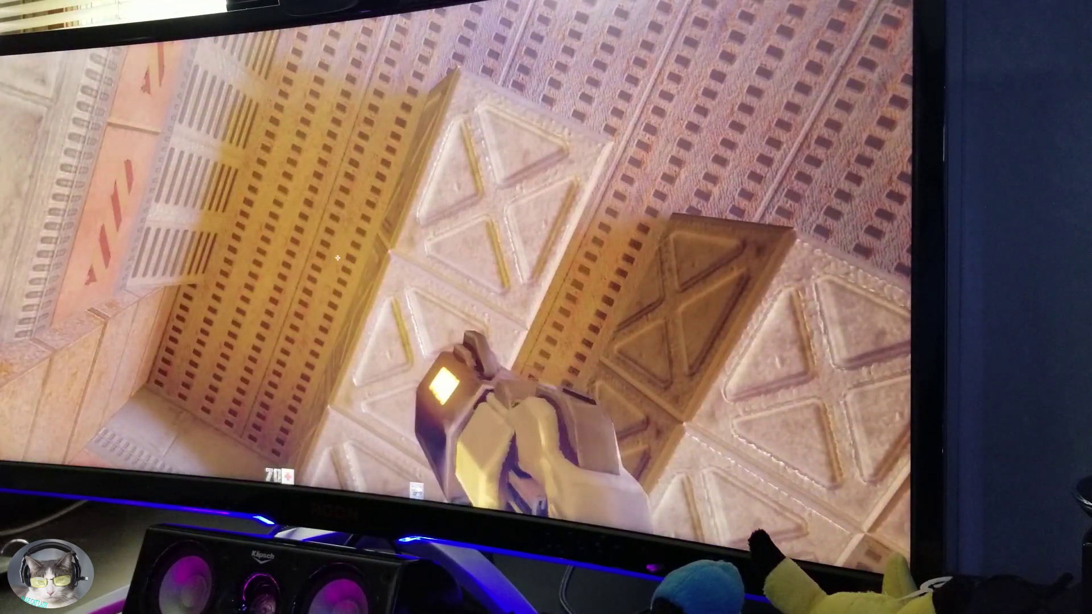
Fire blaster bolts at the patterned metal wall, briefly swapping weapons between shots.
left_click(338, 258)
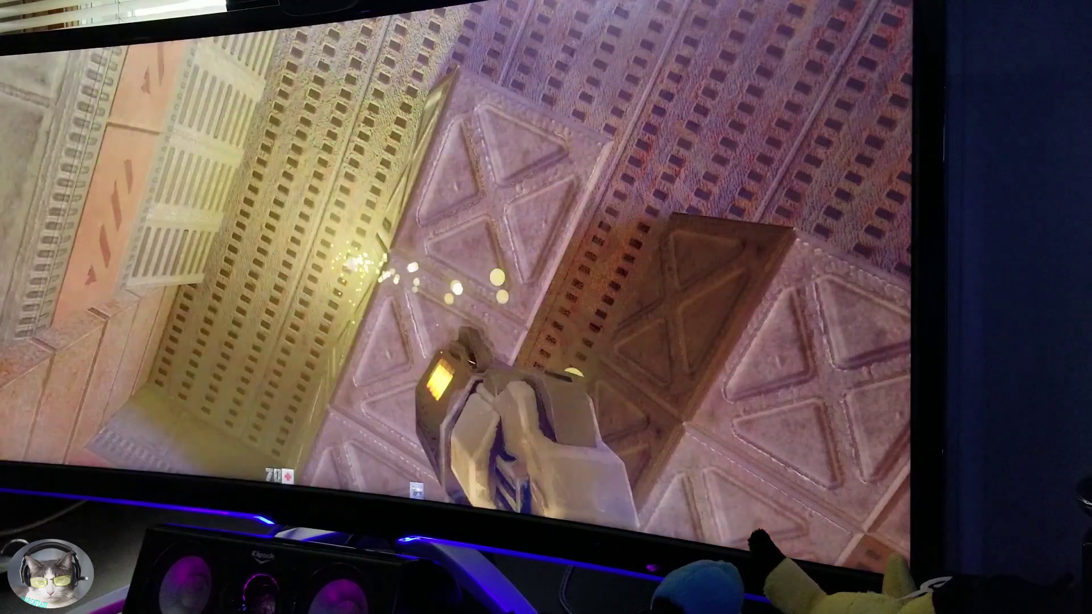
left_click(338, 258)
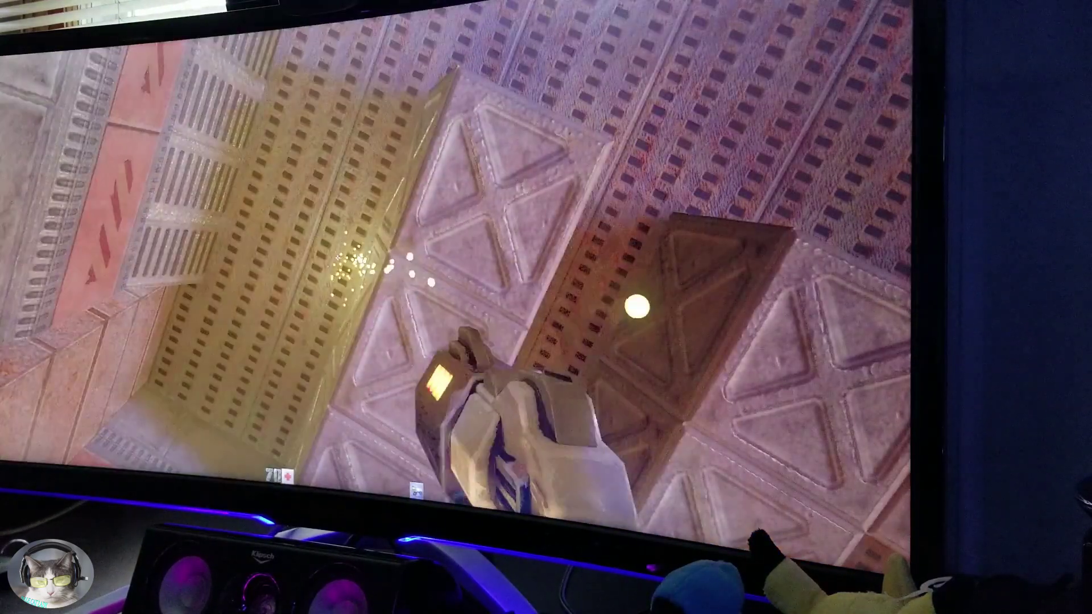